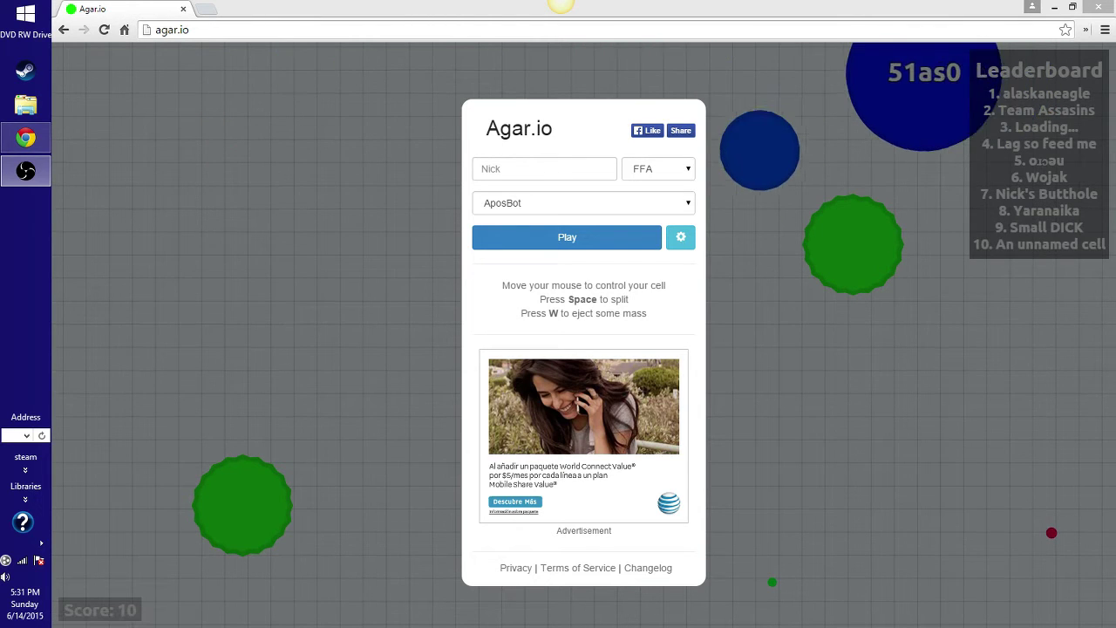
Open a new blank tab and close the Agar.io game tab
click(209, 13)
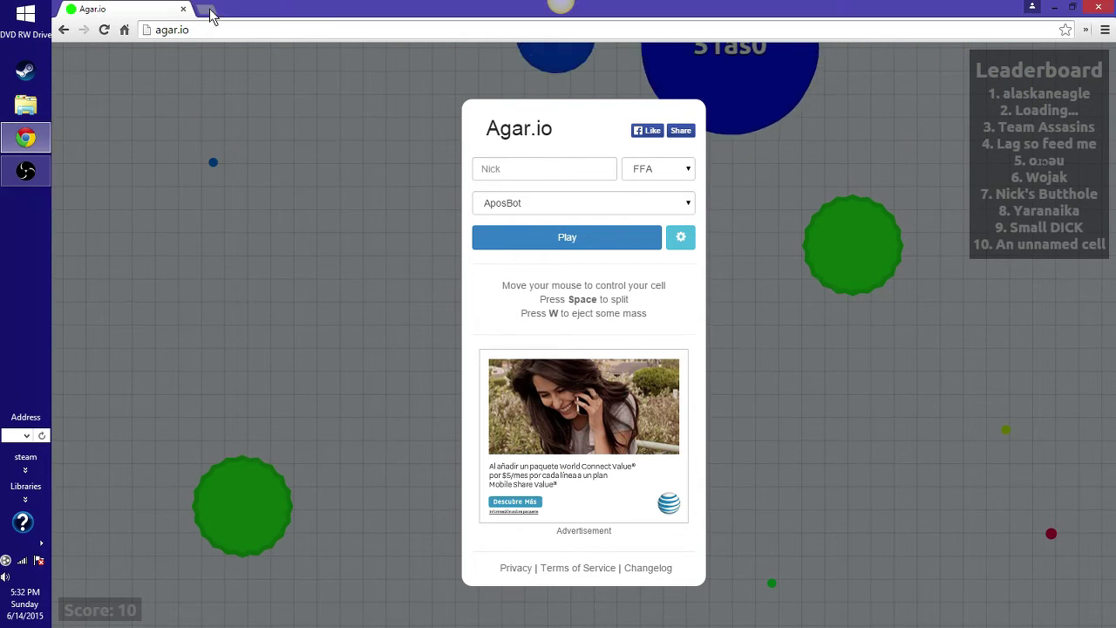
click(209, 13)
click(183, 10)
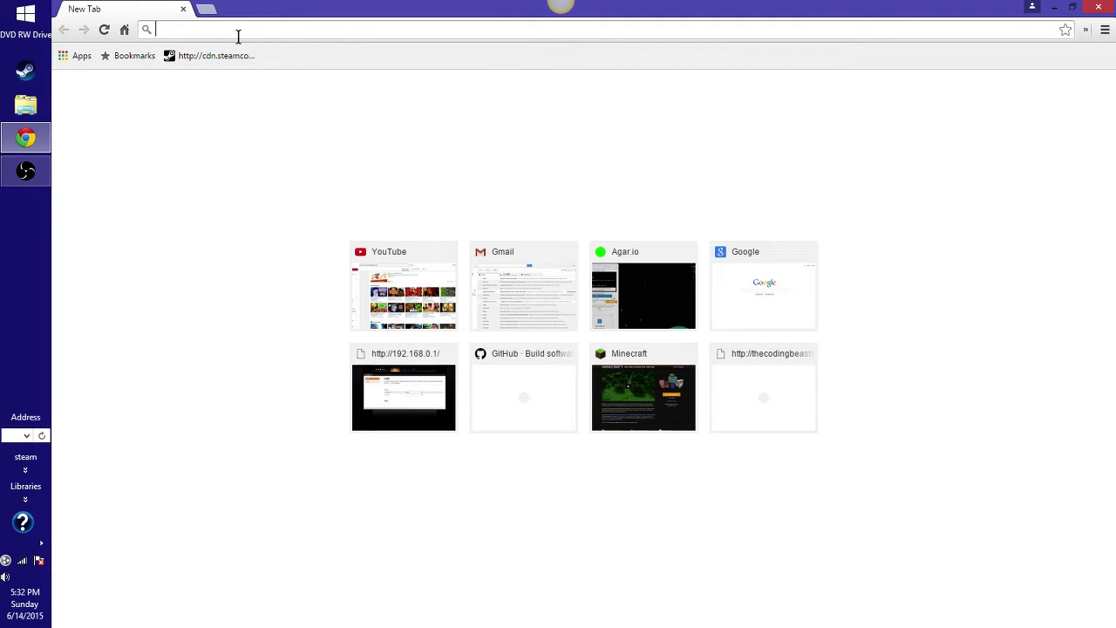
Load tampermonkey.net and install the Tampermonkey Stable extension in Chrome
text(tam)
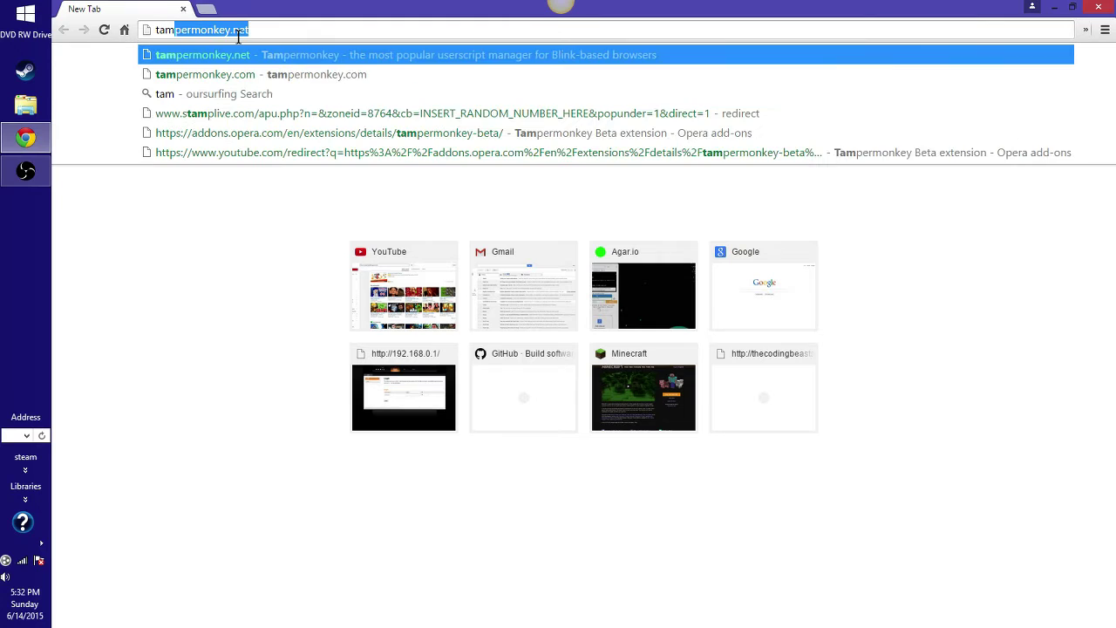
text(permonk)
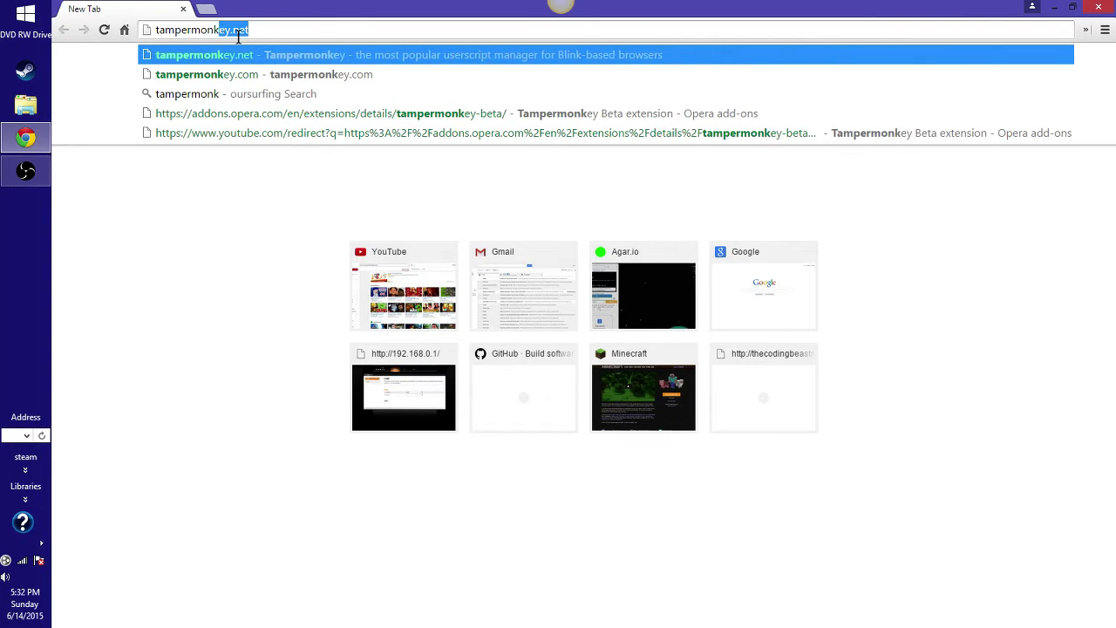
text(ey.ne)
key(Return)
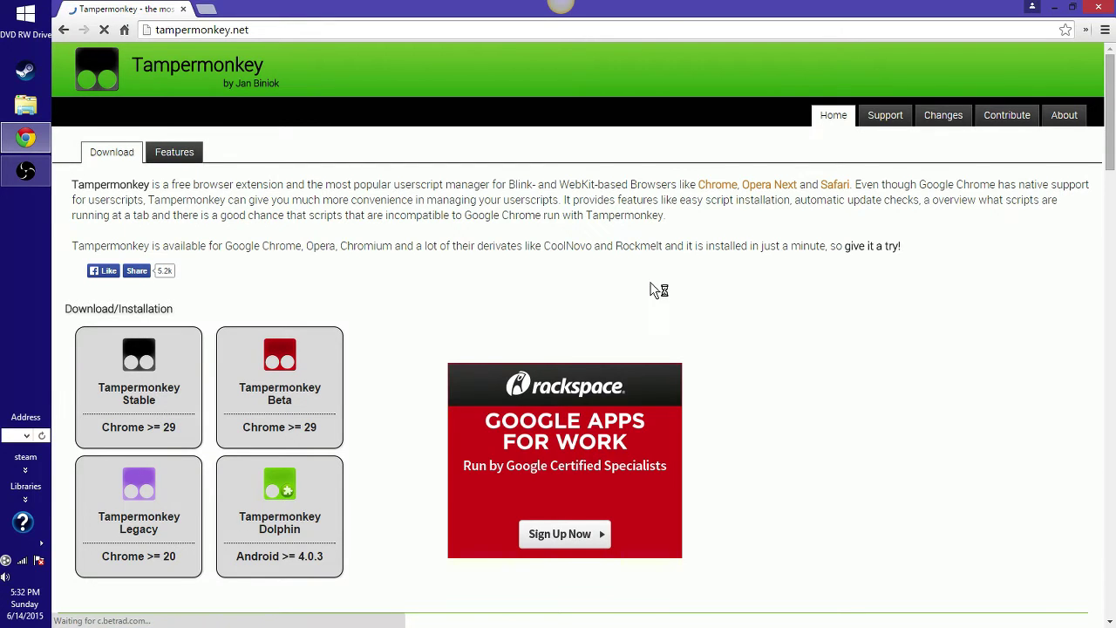
click(610, 224)
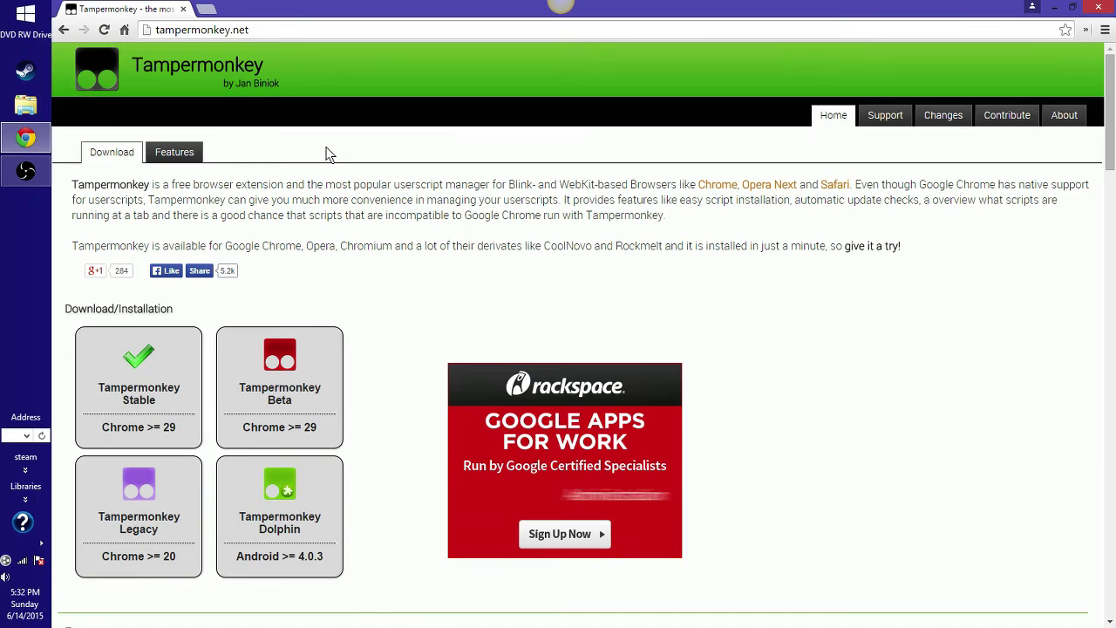
click(328, 29)
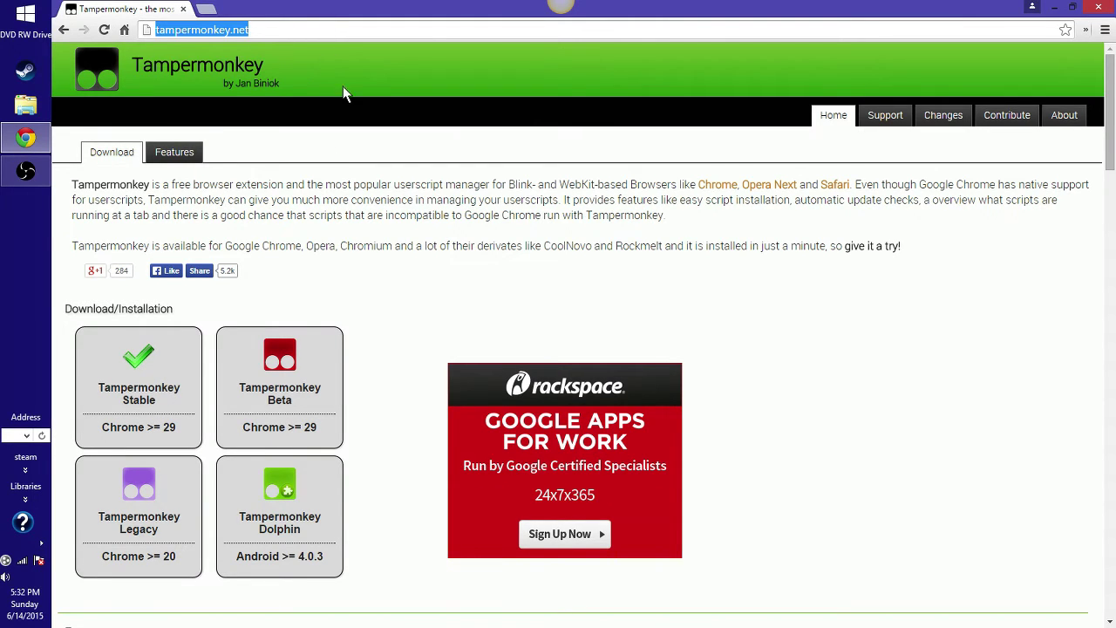
Load agariomods.com to reach the pull.html script download page
text(agar)
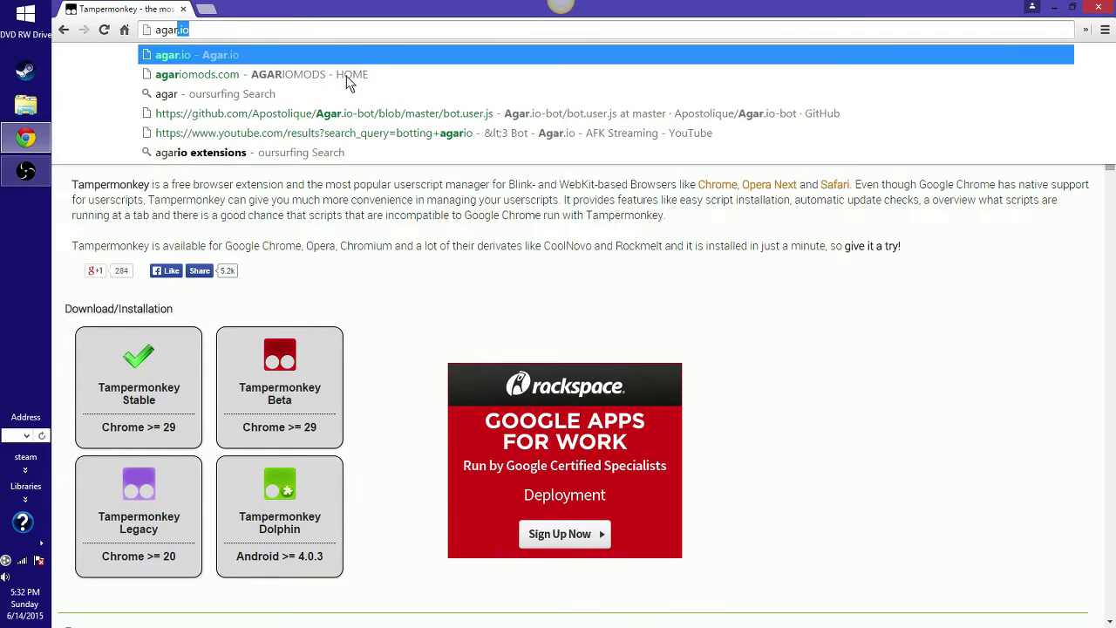
text(iomods.com)
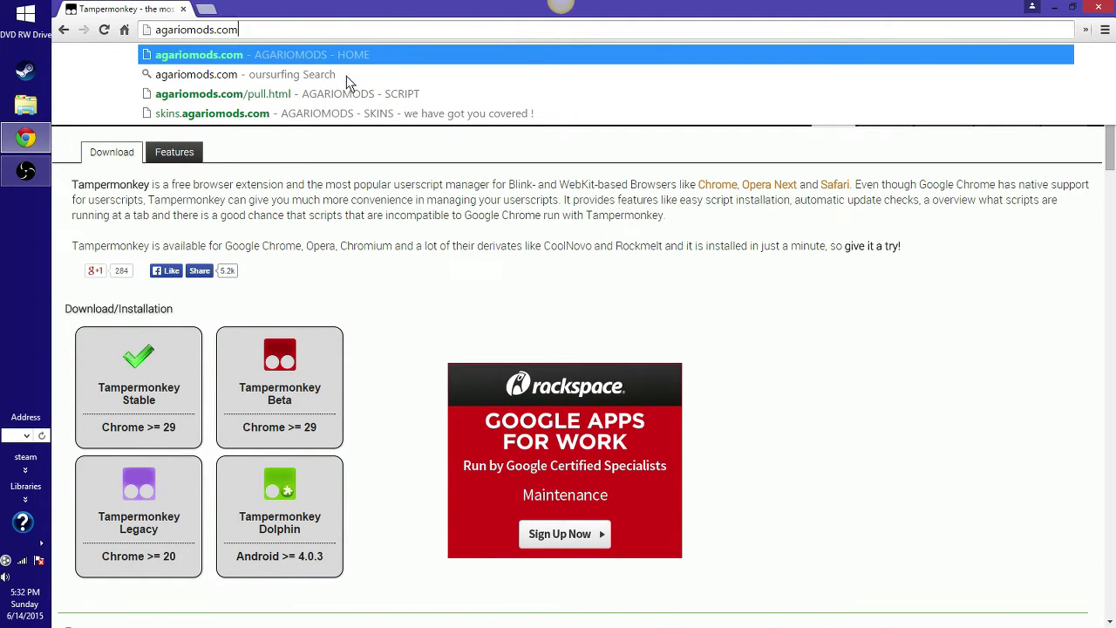
key(Return)
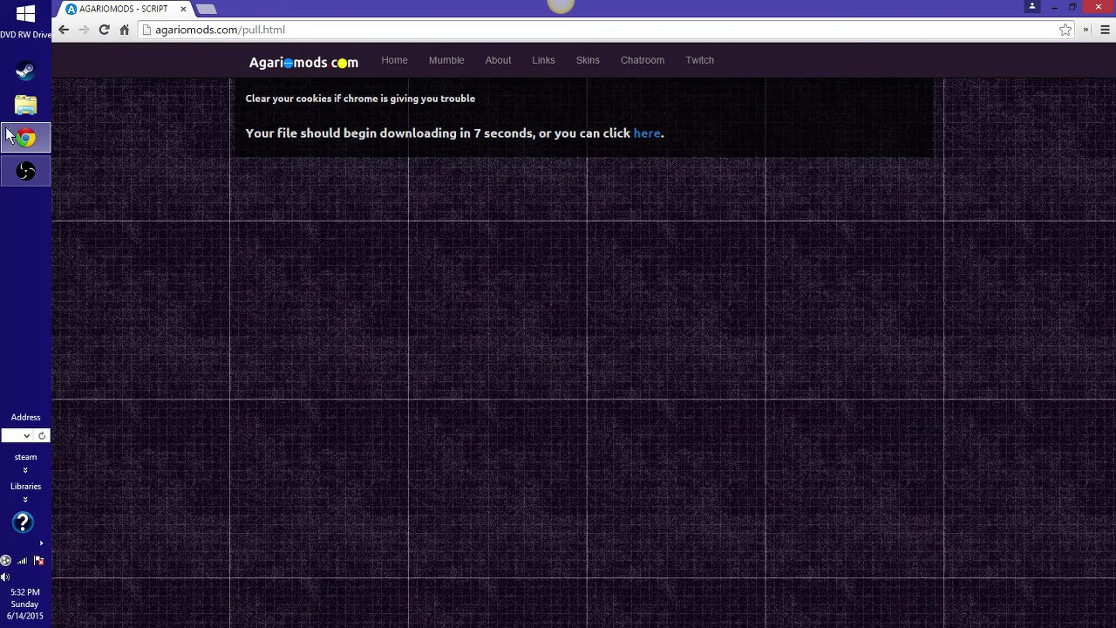
click(25, 105)
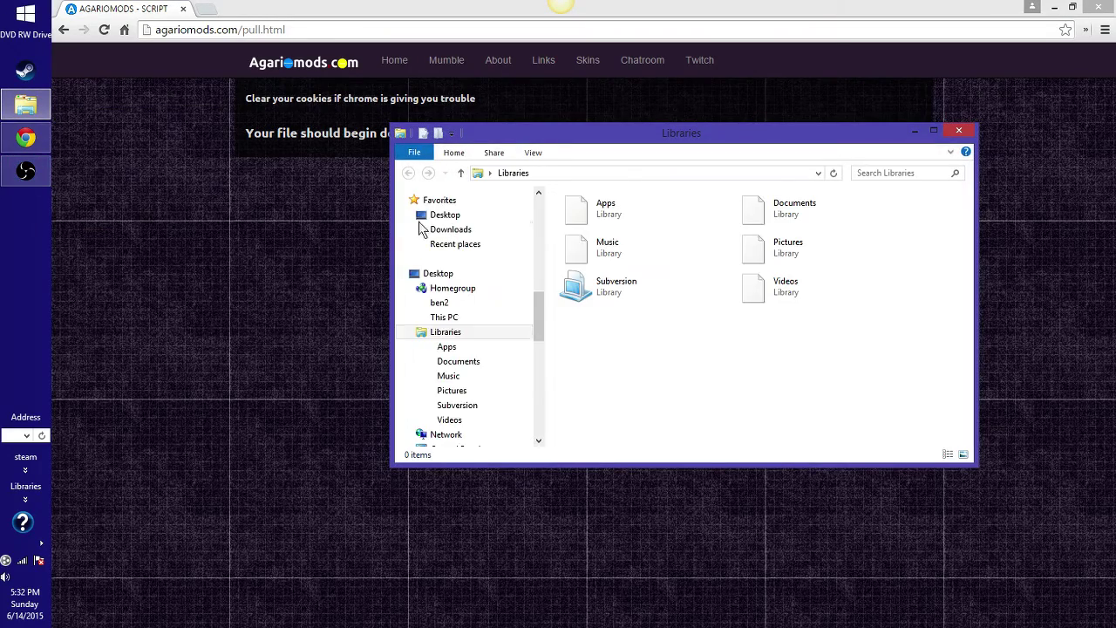
drag(687, 138, 652, 135)
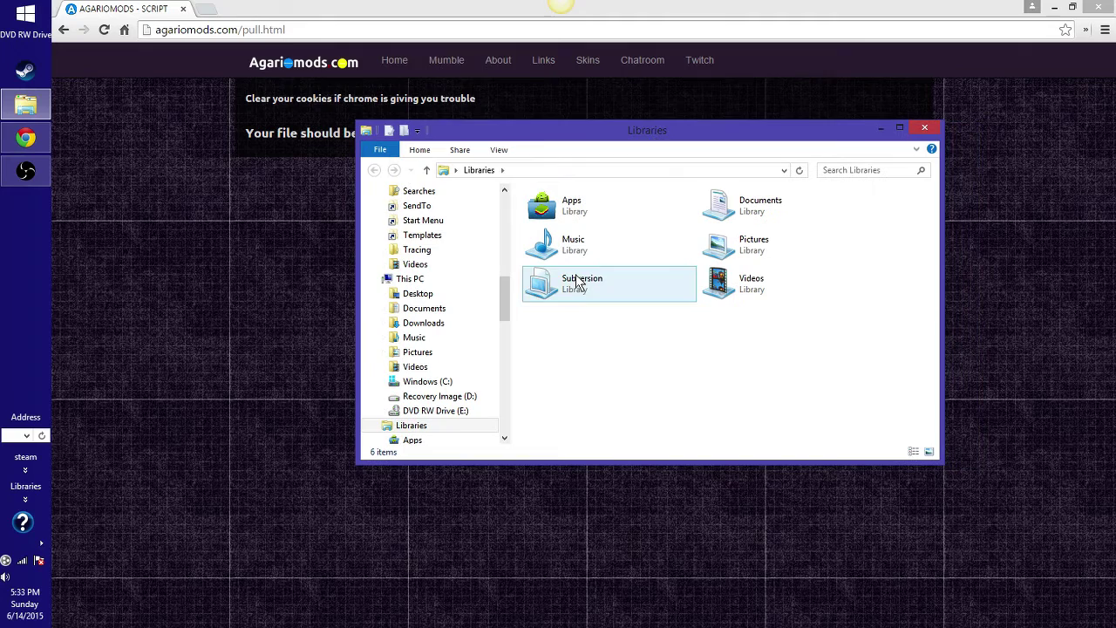
scroll(502, 319, down, 2)
mouse_move(503, 319)
mouse_down()
mouse_move(486, 406)
mouse_move(468, 312)
mouse_move(505, 321)
mouse_up()
click(472, 312)
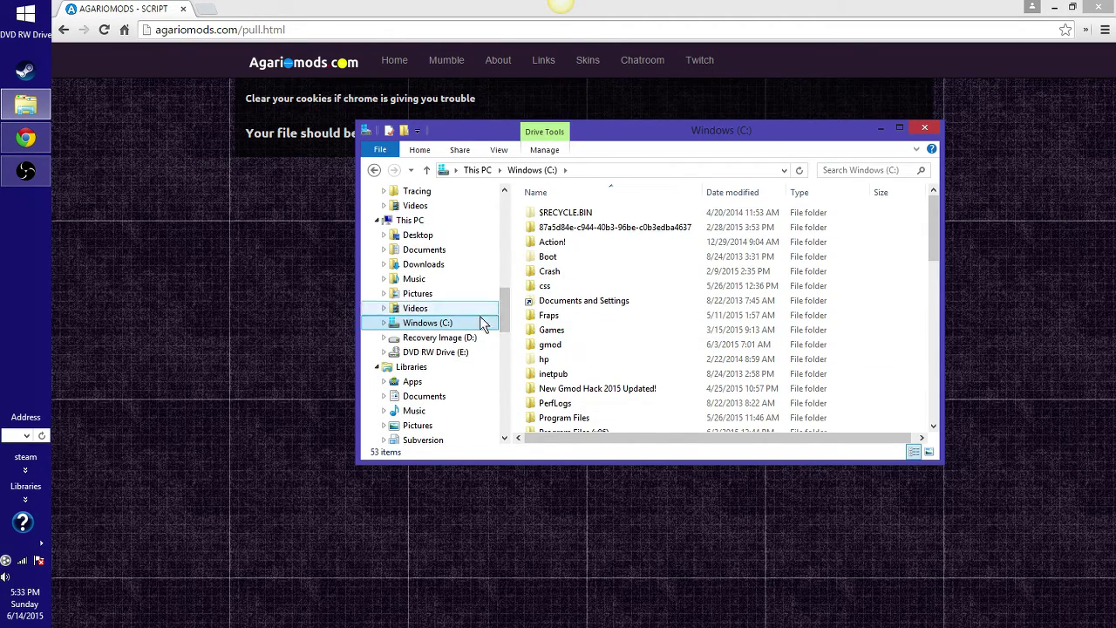
click(425, 251)
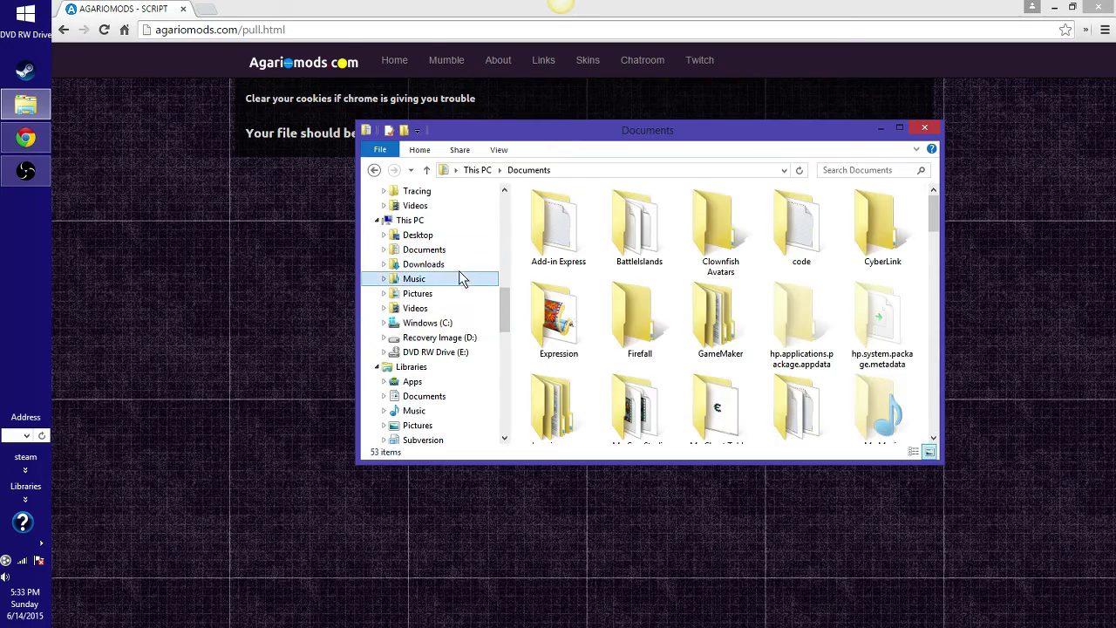
click(459, 269)
scroll(748, 342, down, 3)
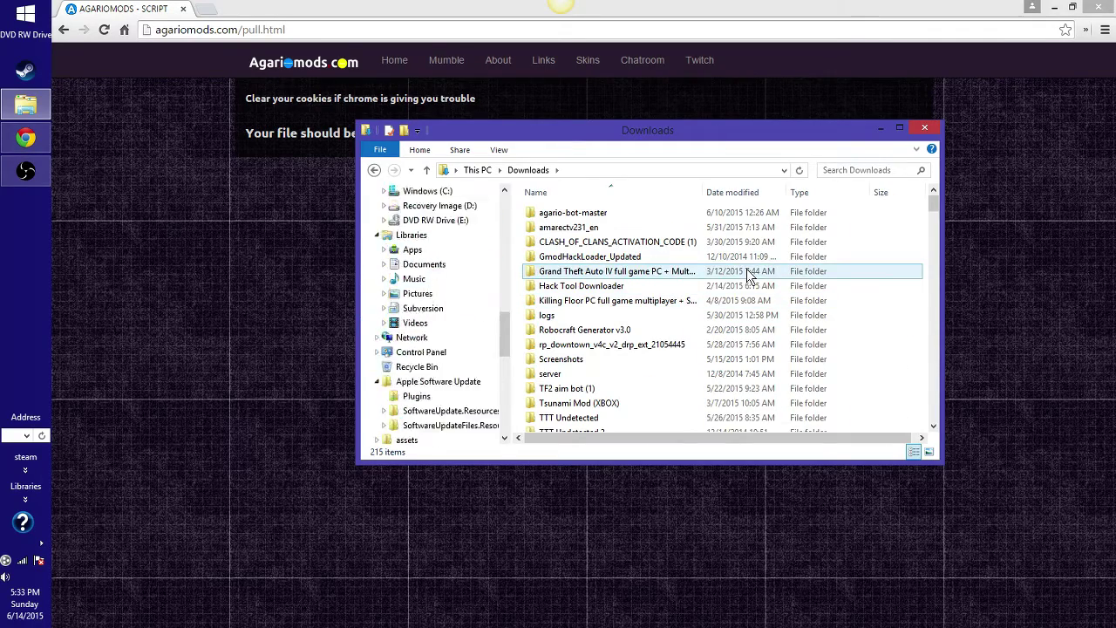
scroll(747, 341, up, 4)
mouse_move(935, 208)
mouse_down()
mouse_move(934, 417)
mouse_move(927, 294)
mouse_move(892, 197)
mouse_move(907, 226)
mouse_up()
scroll(907, 226, down, 3)
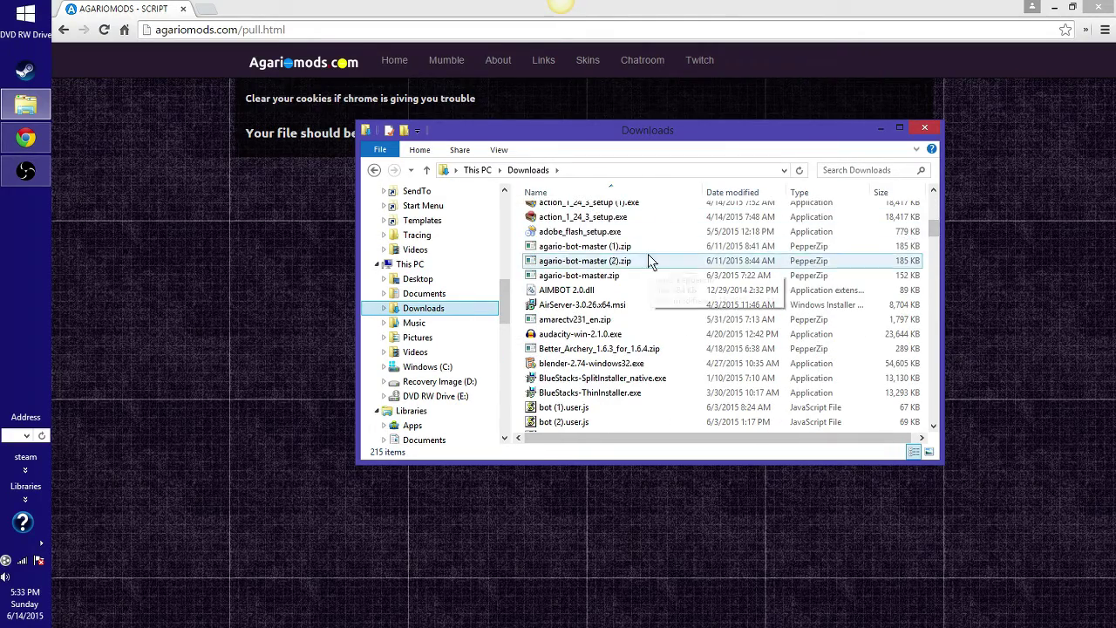
click(611, 277)
click(623, 289)
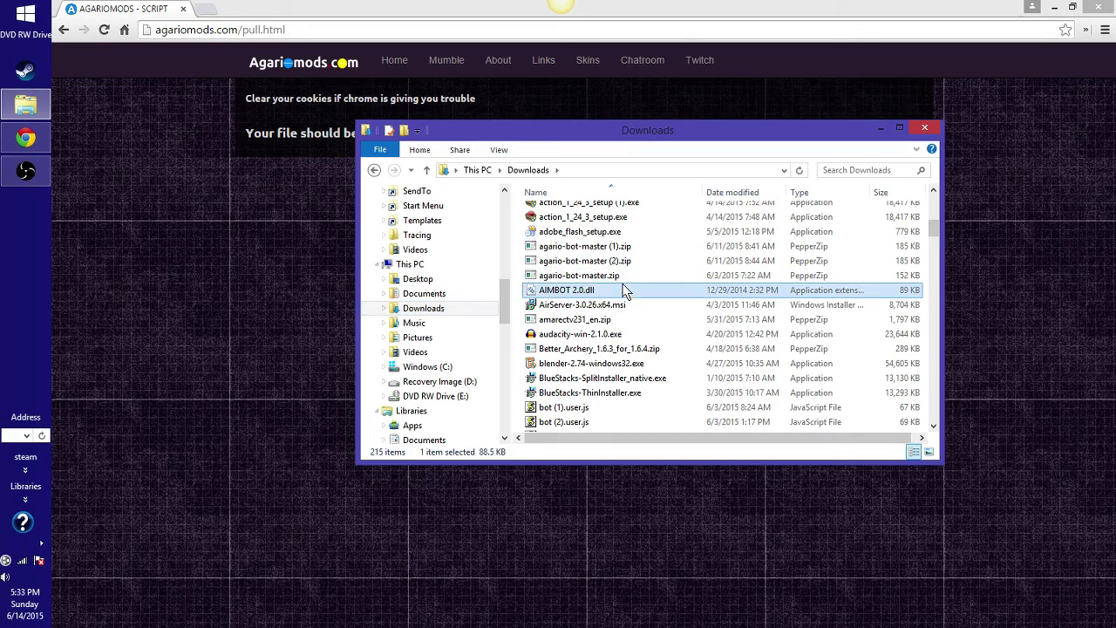
right_click(623, 288)
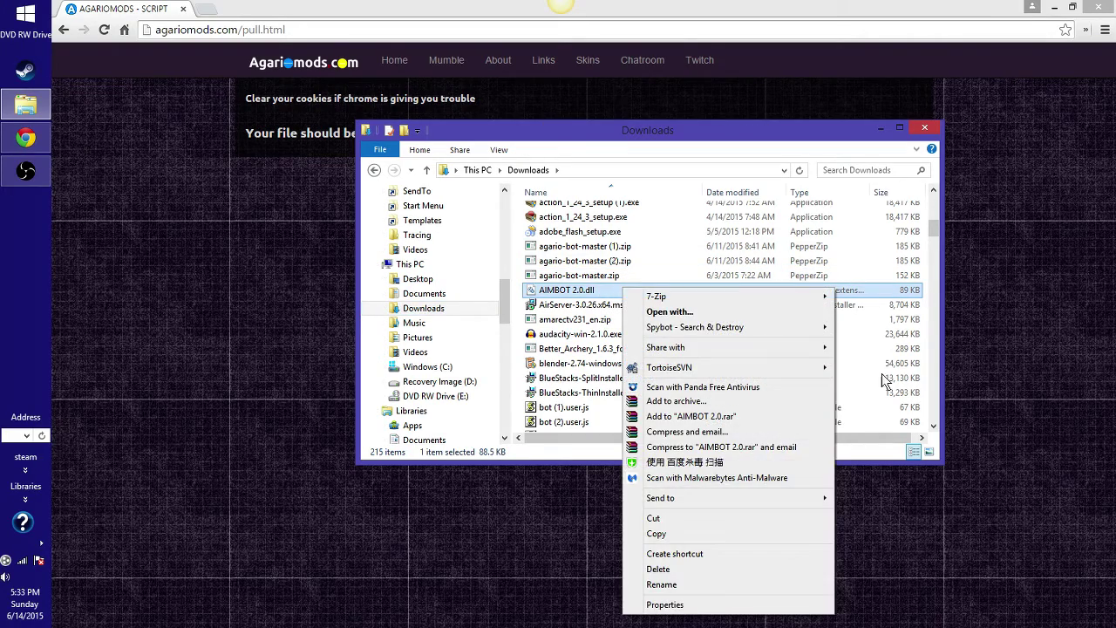
click(966, 376)
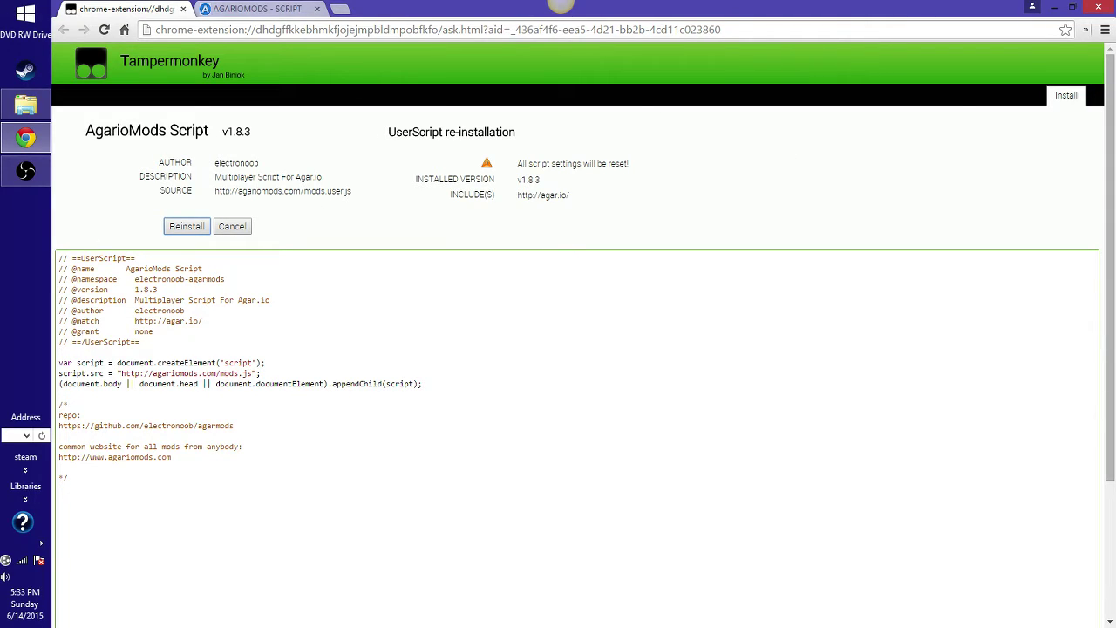
Switch to the AGARIOMODS - SCRIPT tab and load agar.io in it
click(238, 10)
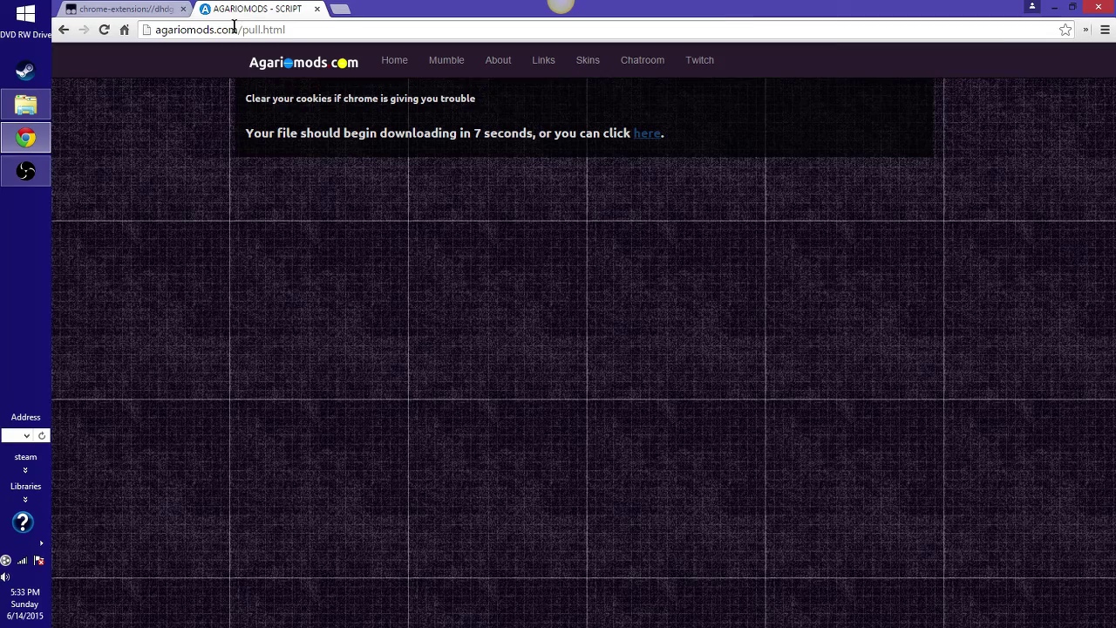
click(307, 32)
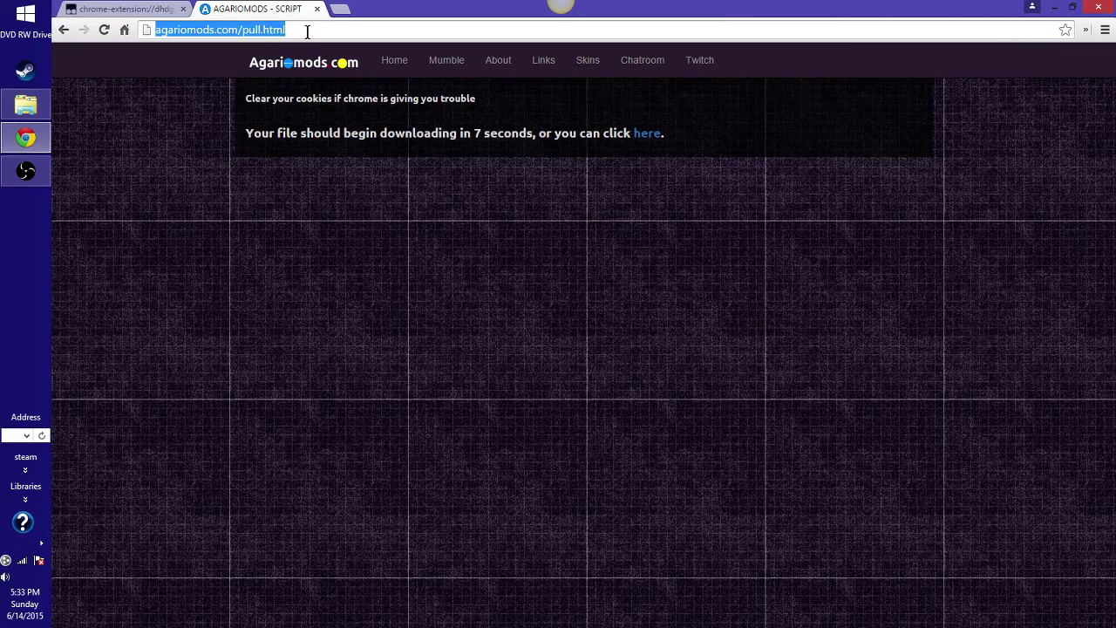
text(aga)
key(Return)
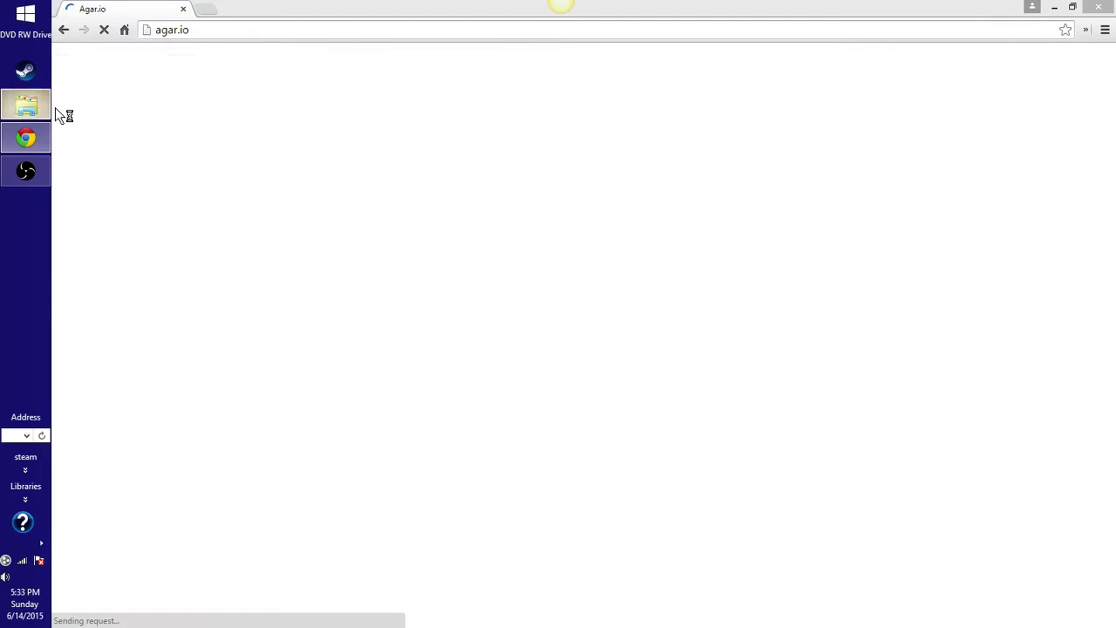
Play a brief Agar.io round, then return to the start menu with Esc
right_click(39, 106)
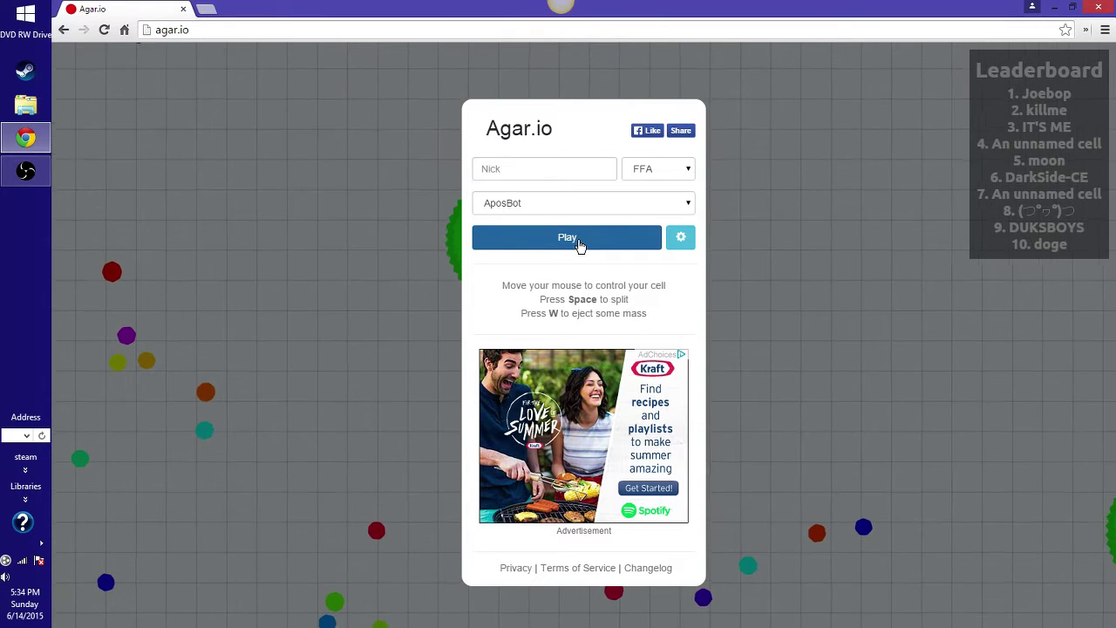
click(580, 240)
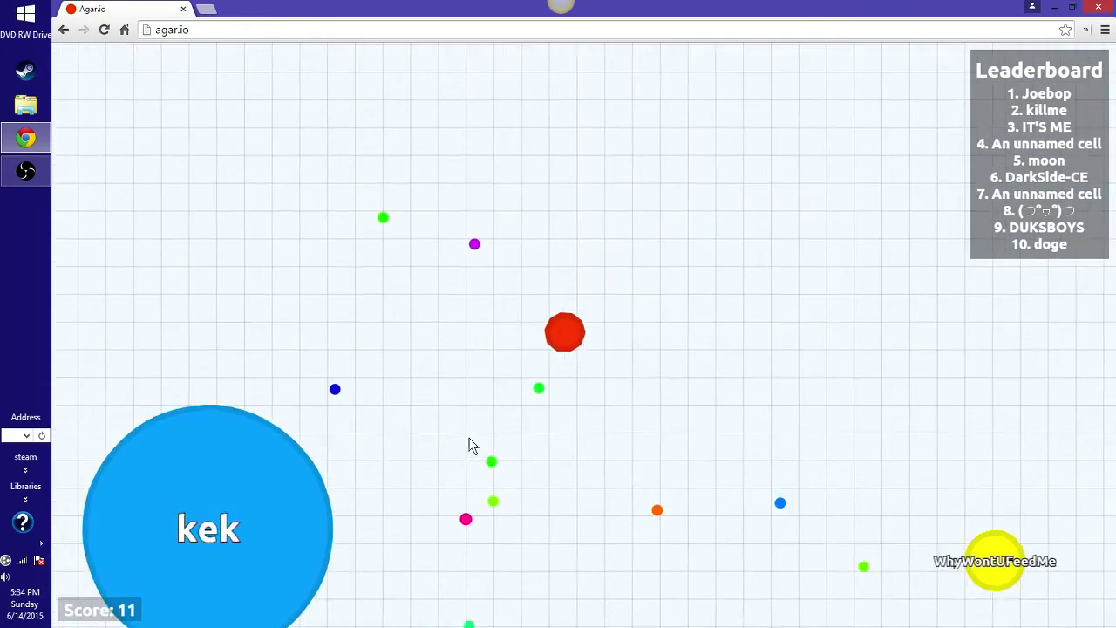
key(Escape)
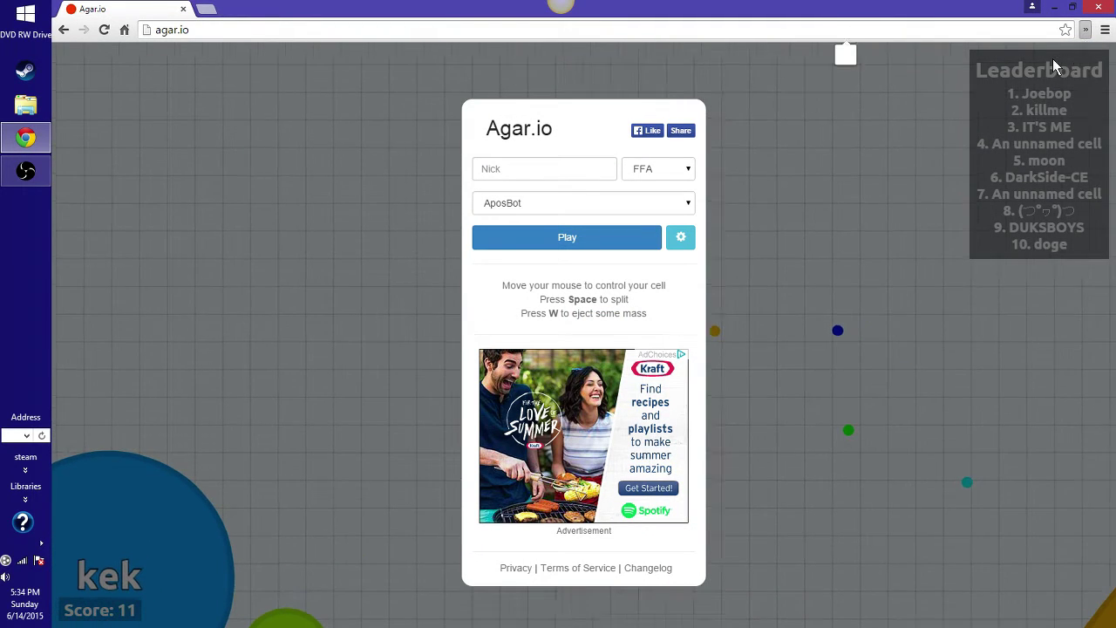
Disable AposBot, enable AgarioMods Script in Tampermonkey, and reload agar.io
click(1086, 30)
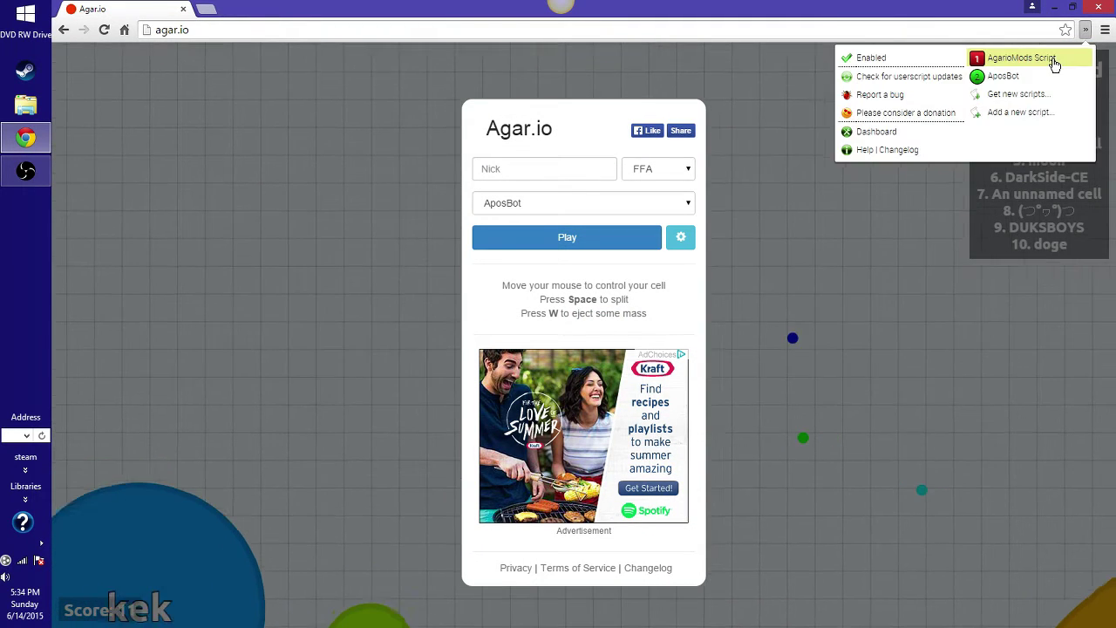
click(999, 76)
click(980, 61)
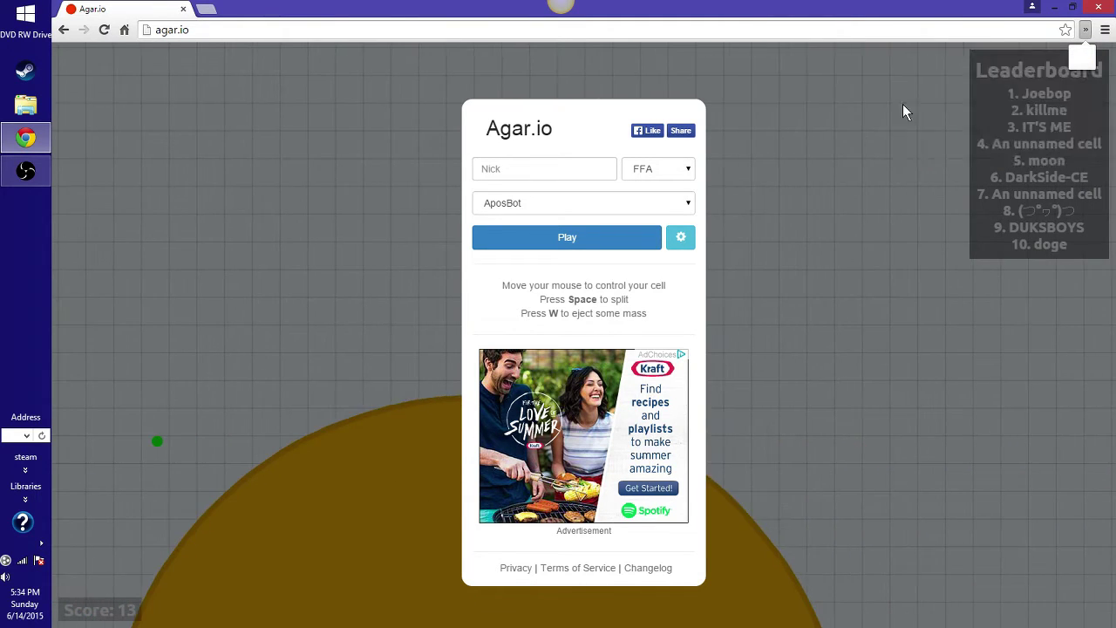
click(104, 30)
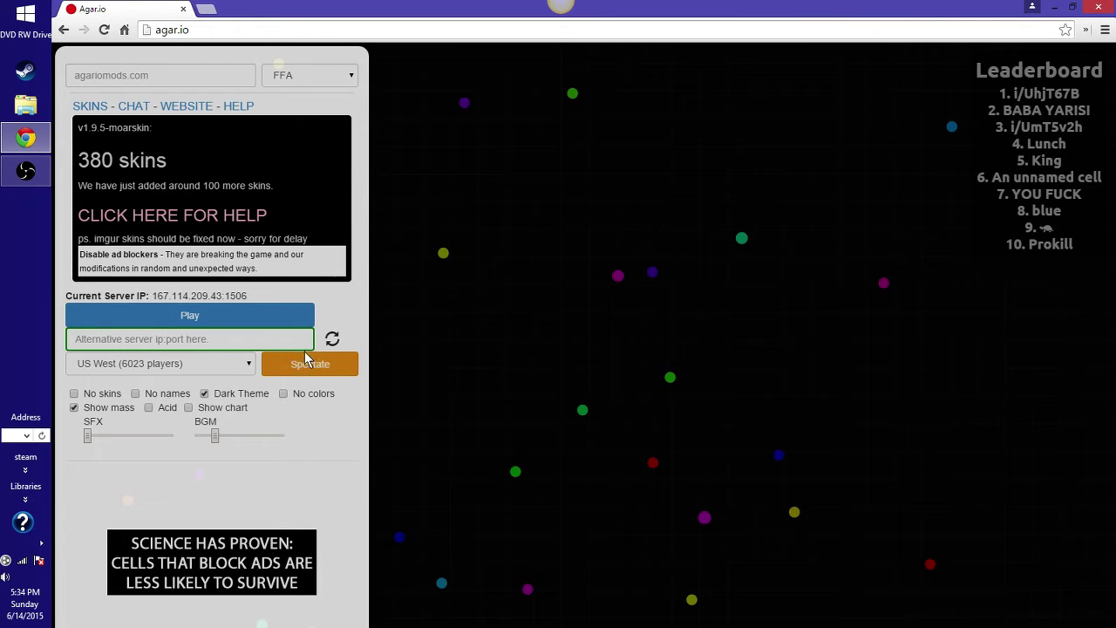
Set the Agar.io server region to South America
click(243, 364)
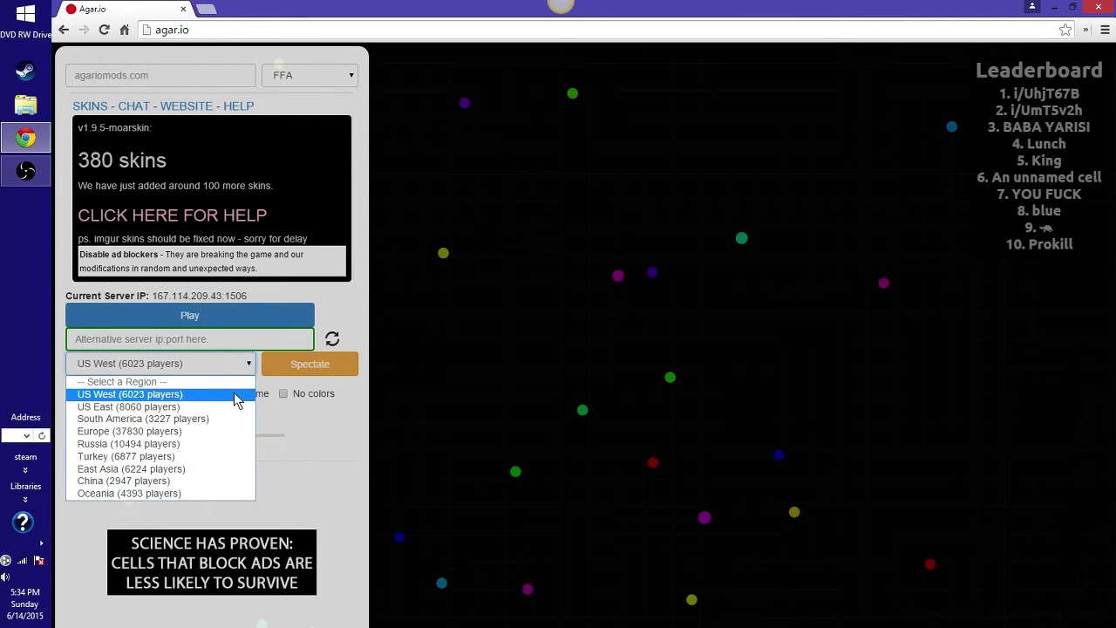
click(190, 421)
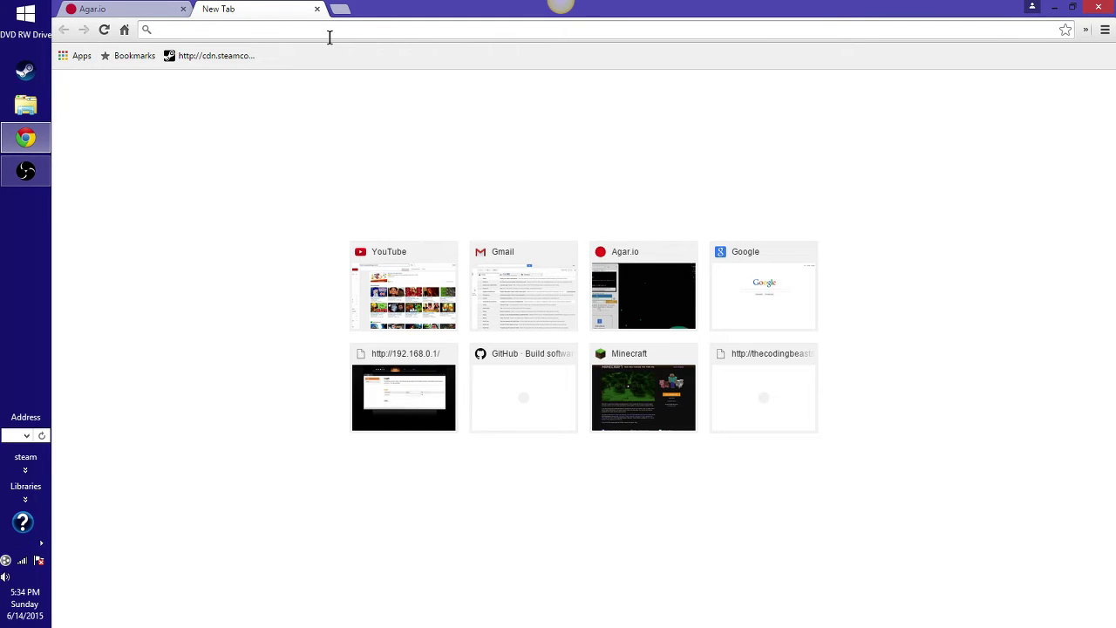
Copy the Google letter image's gallery ID from imgur.com, then return to Agar.io
text(imgur.com)
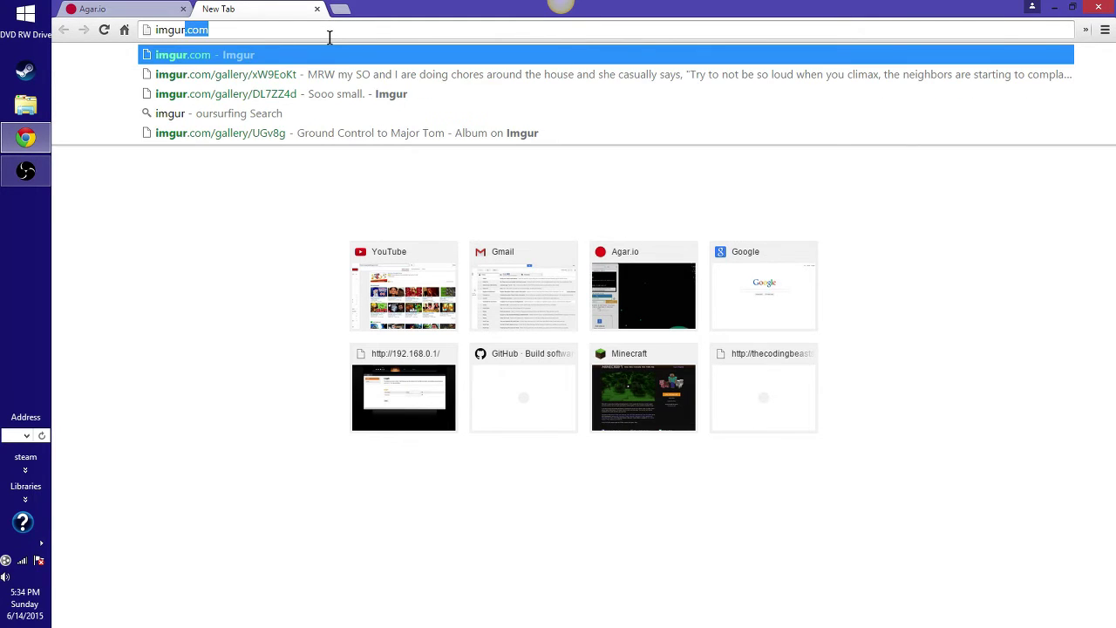
key(Return)
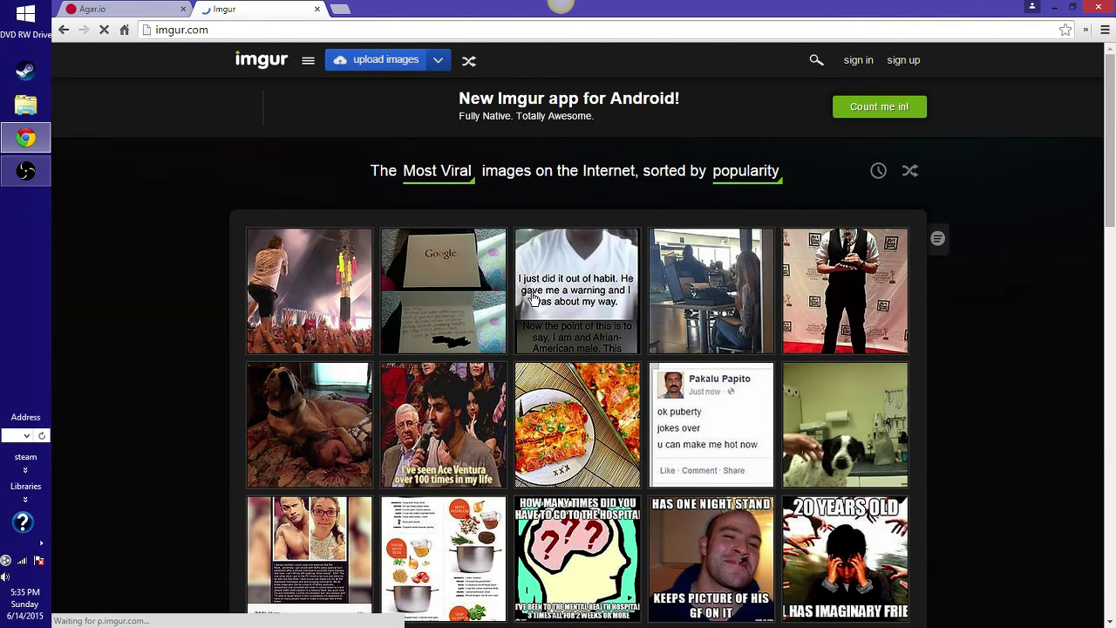
click(482, 286)
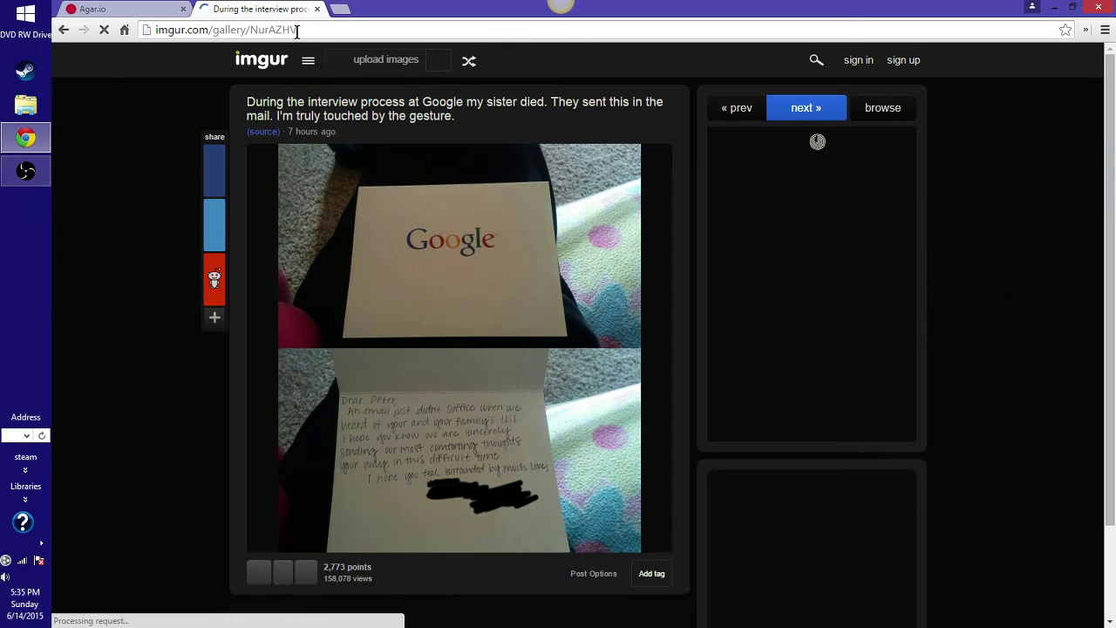
right_click(257, 33)
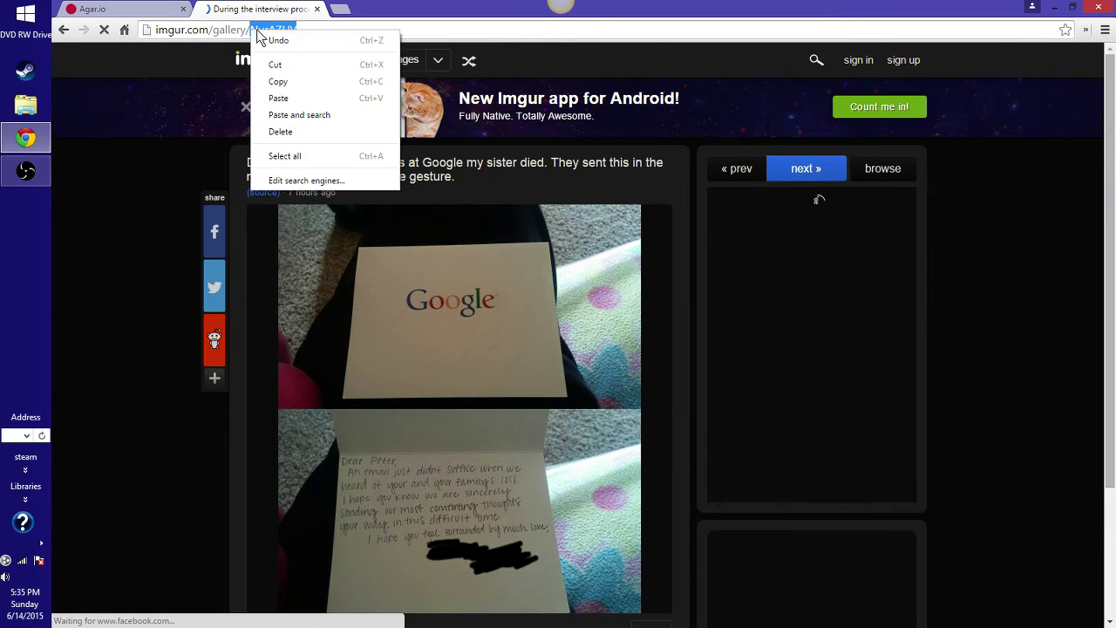
click(281, 88)
click(118, 12)
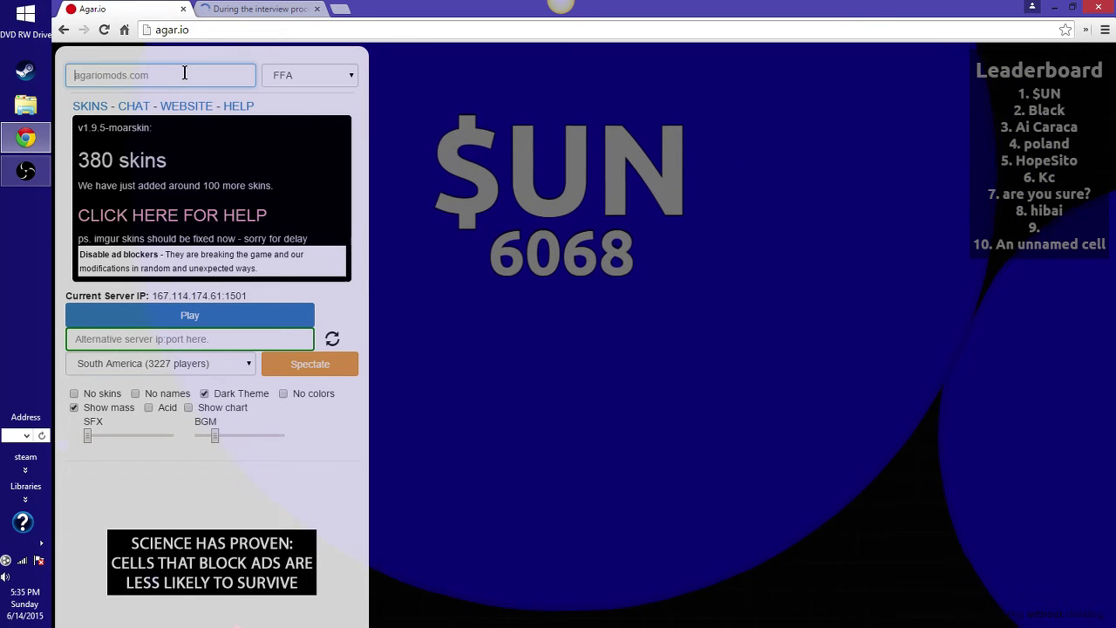
Set the nickname to i/NurAZHV from the copied Imgur ID and start playing
key(ctrl+v)
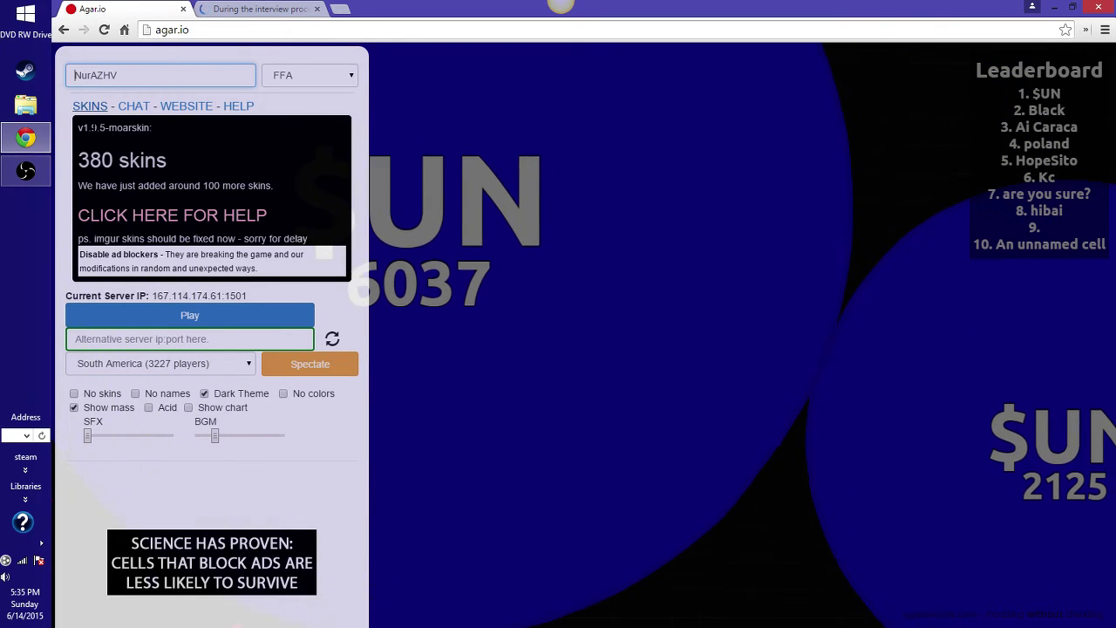
text(i/)
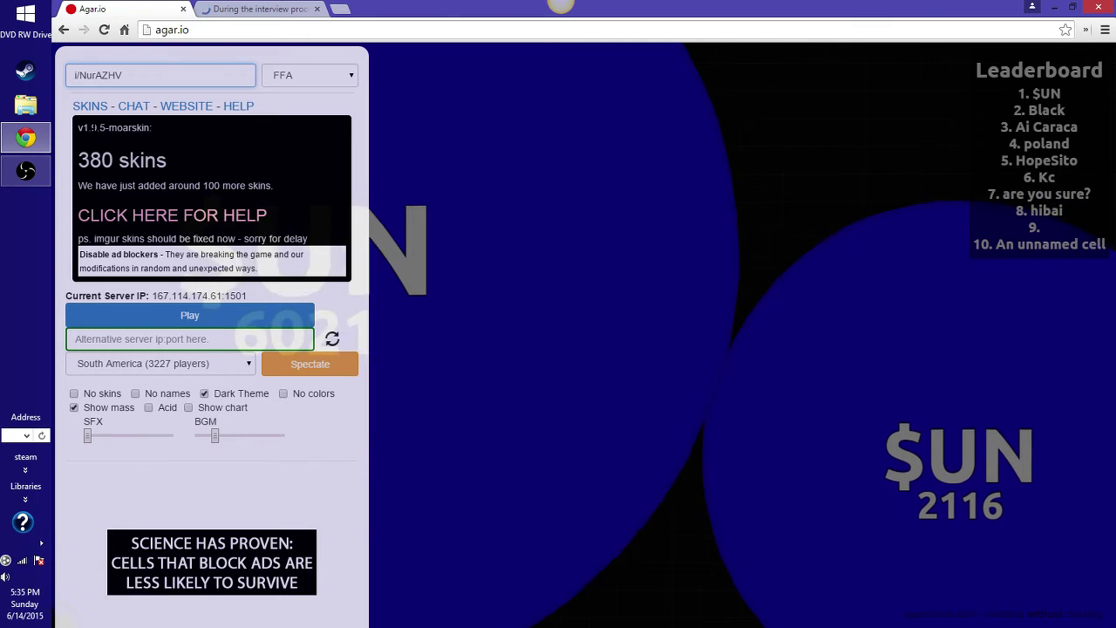
click(205, 316)
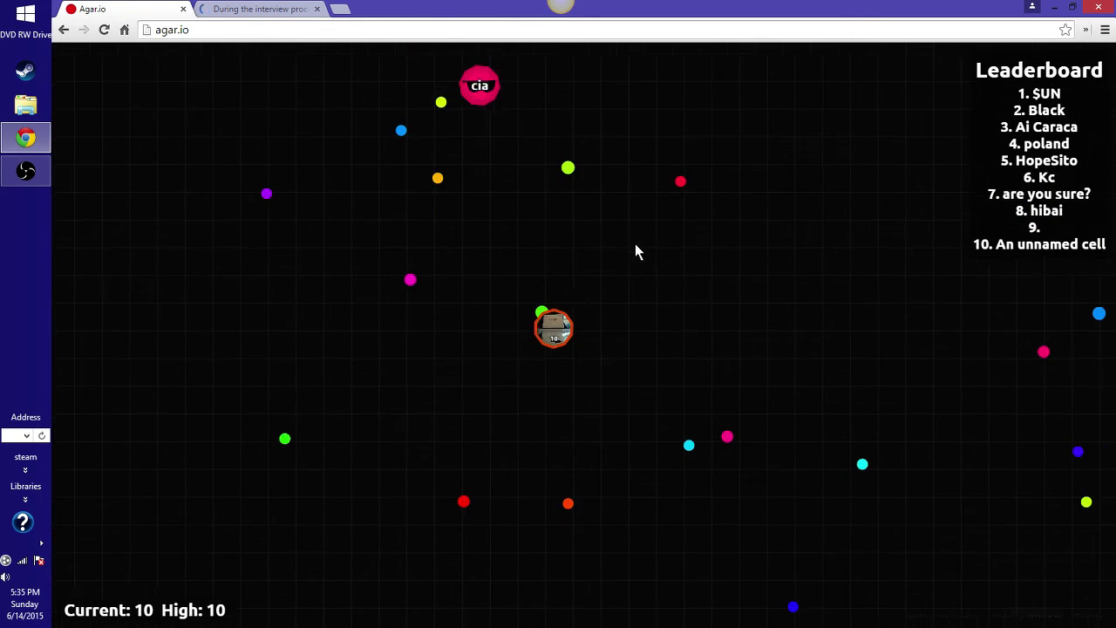